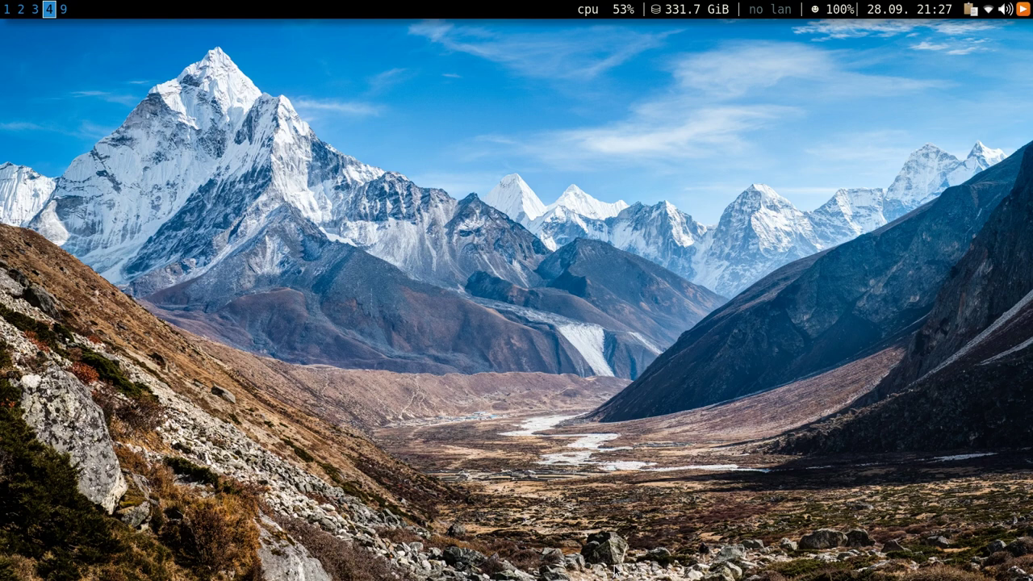
- Open several tiled terminals and move one into a full-width top row
key("super+Return")
key("super+Return")
key("super+Return")
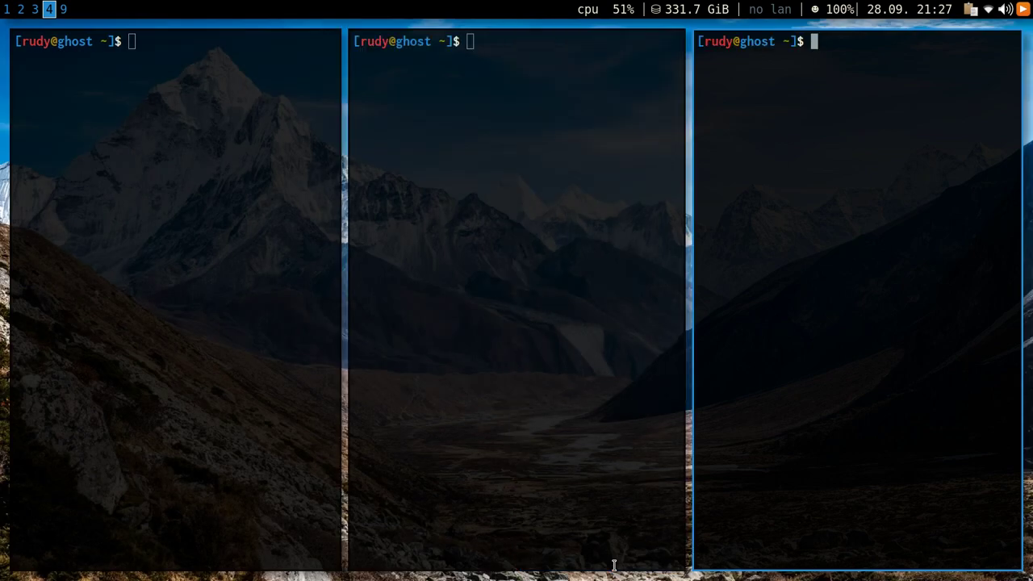
key("super+Return")
key("super+Return")
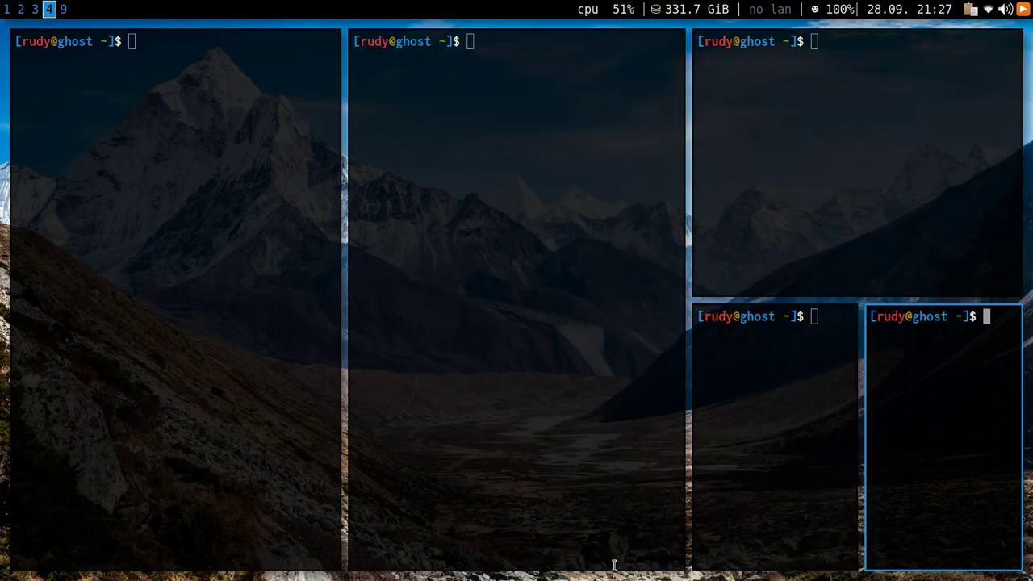
key("super+Left")
key("super+shift+Up")
key("super+shift+Up")
key("super+shift+Left")
key("super+shift+Up")
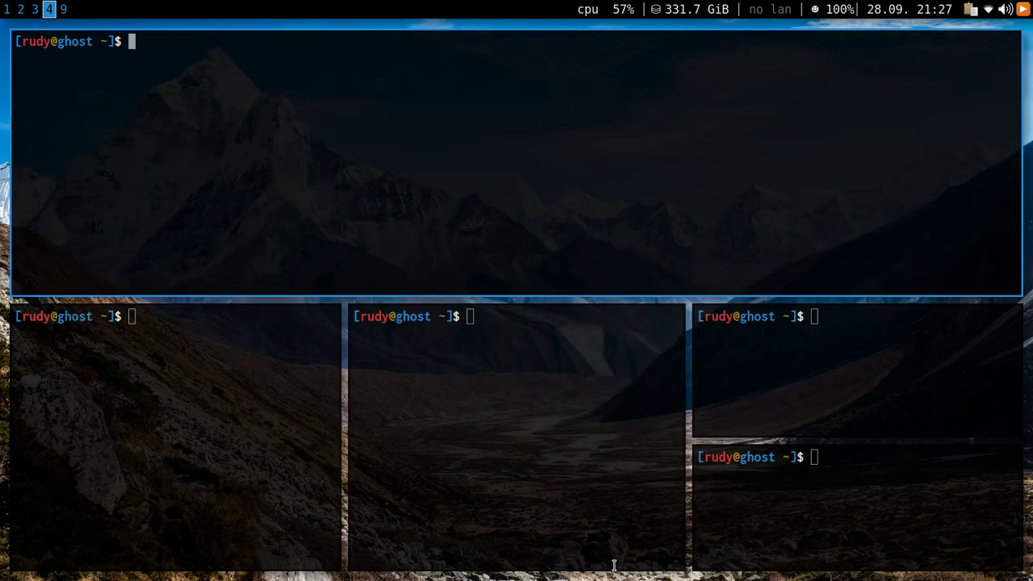
- Close all the terminals, open a fresh side-by-side pair, then close them too
key("super+shift+q")
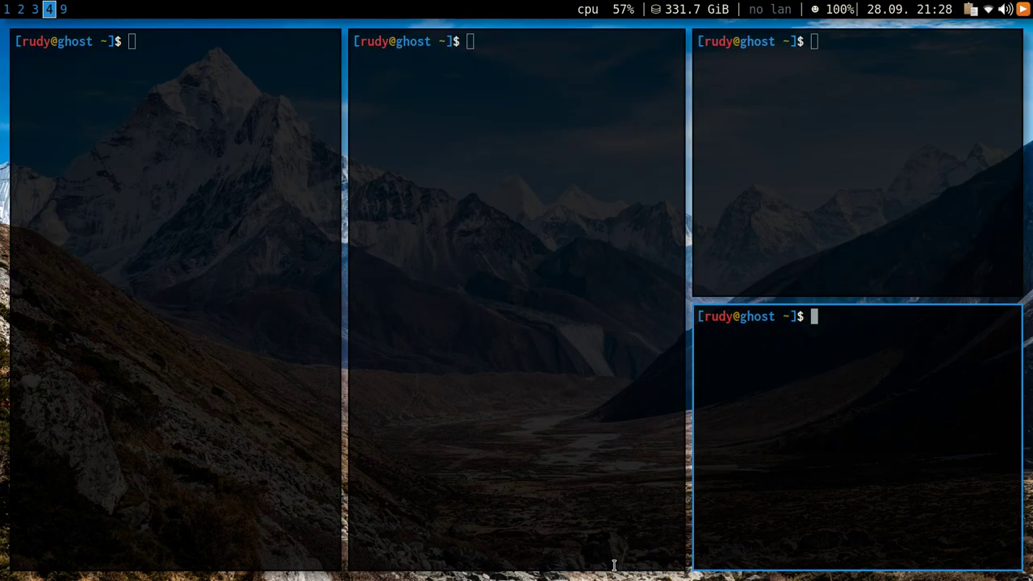
key("super+shift+q")
key("super+shift+q")
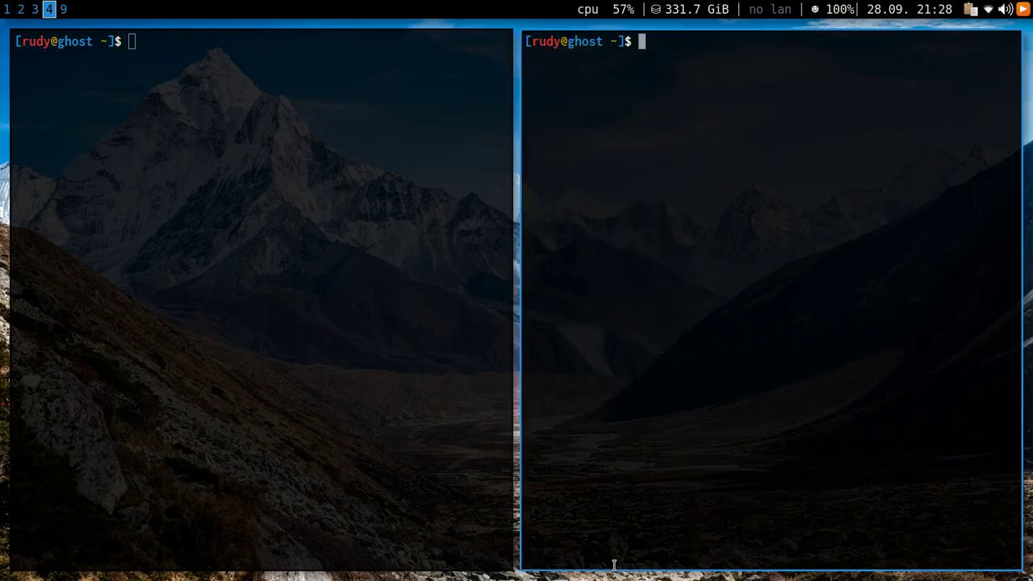
key("super+shift+q")
key("super+shift+q")
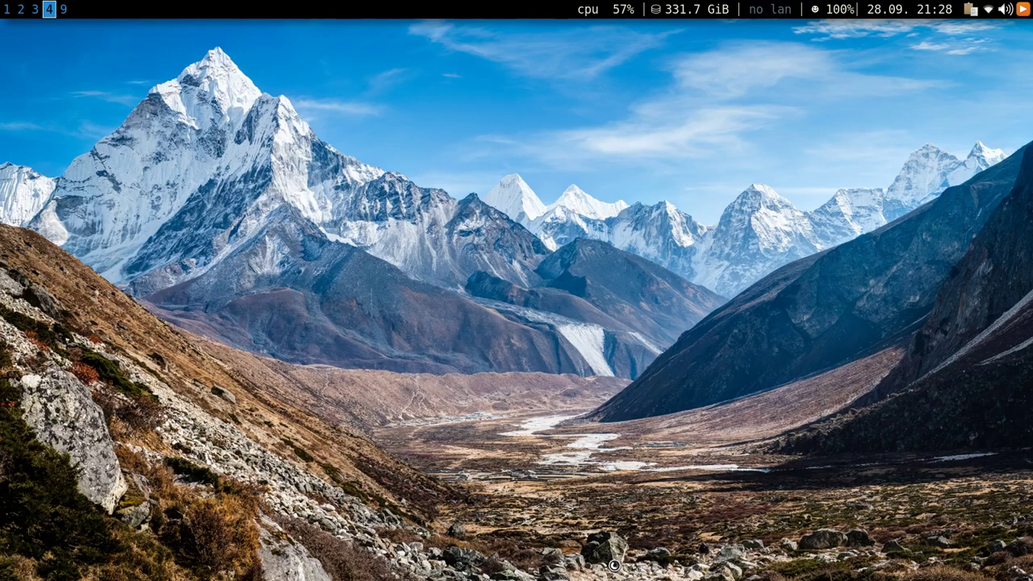
key("super+Return")
key("super+Return")
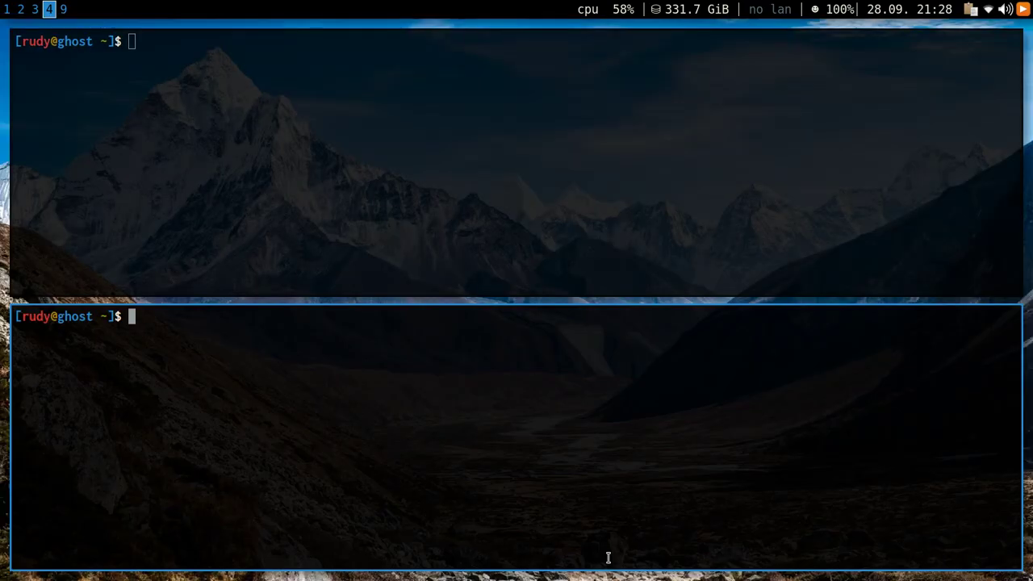
key("super+e")
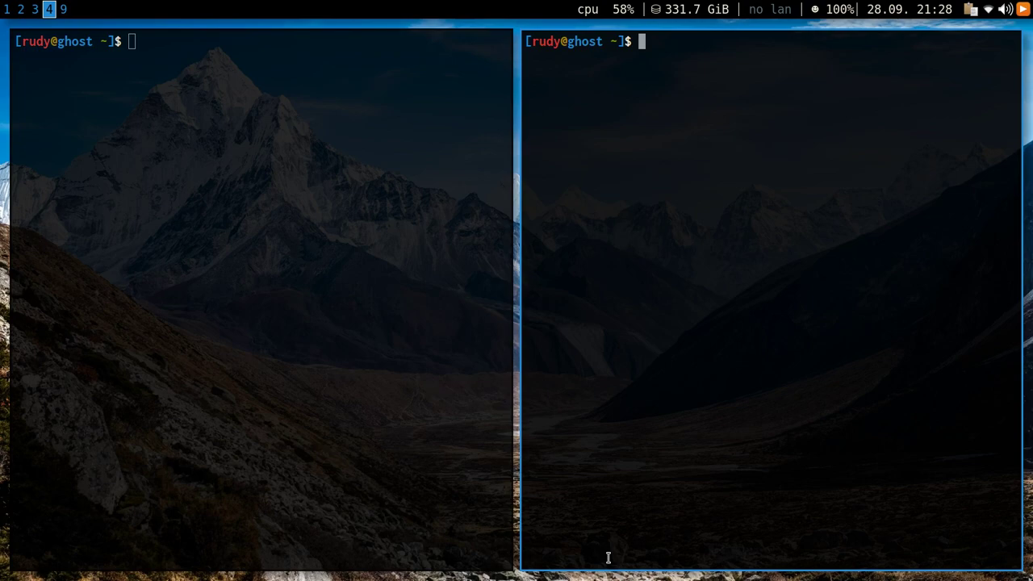
key("super+shift+q")
key("super+shift+q")
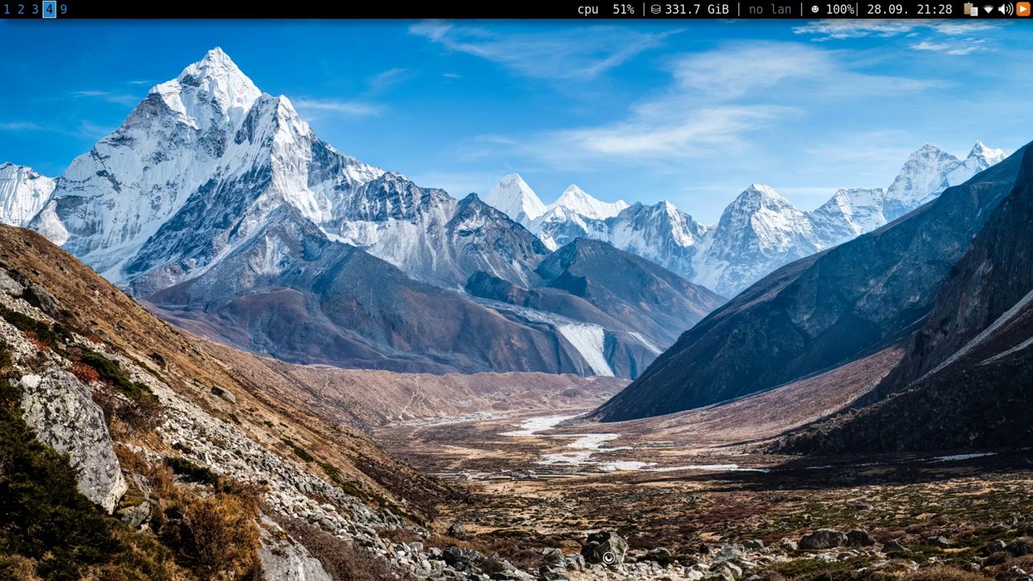
- Look over the coord.h and coord.c editors on workspace 2, then switch to workspace 3
key("super+2")
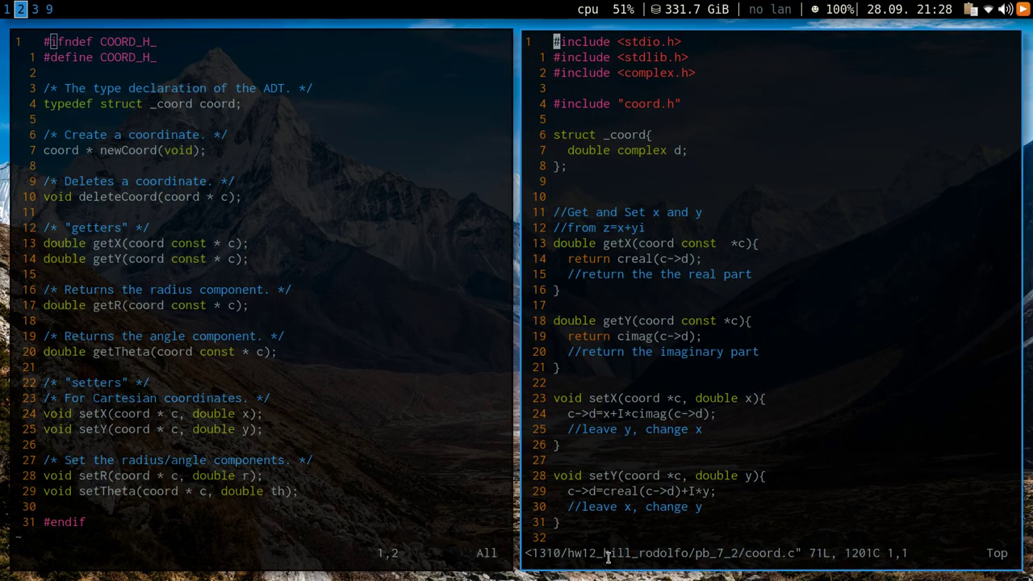
key("super+Left")
key("super+Right")
key("super+3")
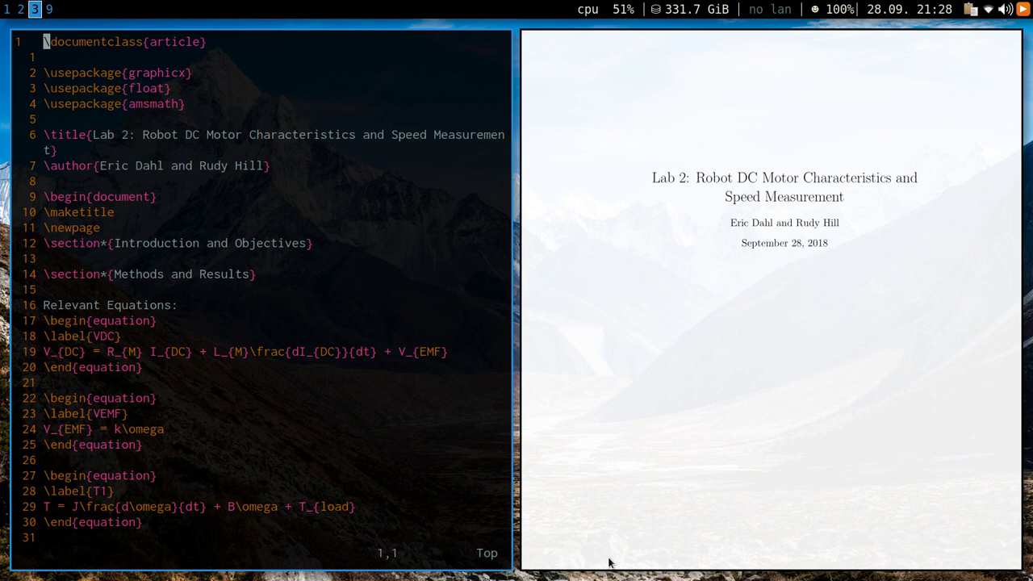
- Open a terminal below the LaTeX editor, shrink it in resize mode, then close it
key("super+Return")
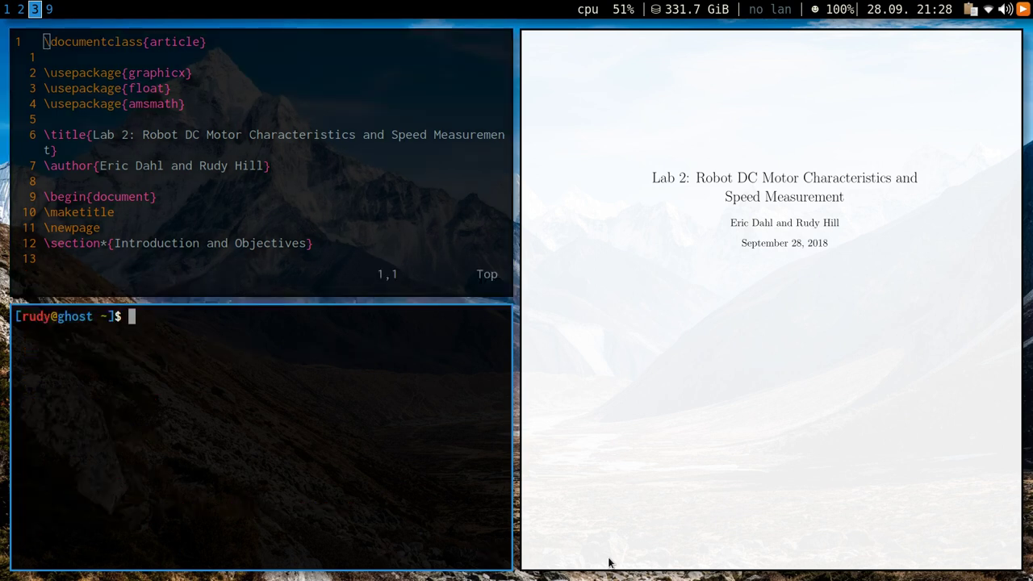
type("pafdlk")
key("BackSpace")
key("BackSpace")
key("BackSpace")
key("BackSpace")
key("BackSpace")
key("BackSpace")
key("super+r")
key("Up")
key("Up")
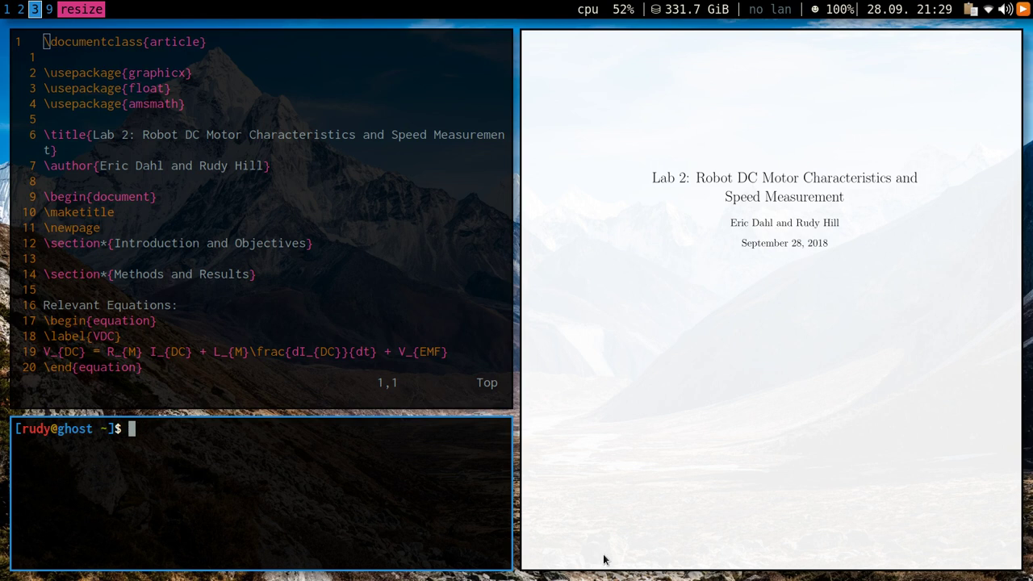
type("Q")
key("Escape")
key("super+shift+q")
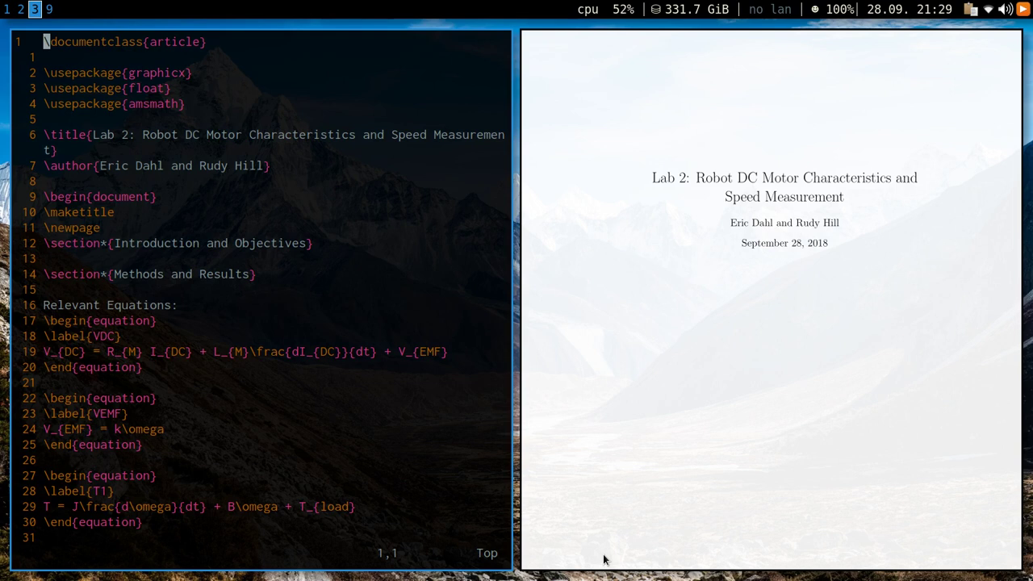
- Float and re-tile the editor on the left half, then move to workspace 4
key("super+shift+space")
key("super+shift+space")
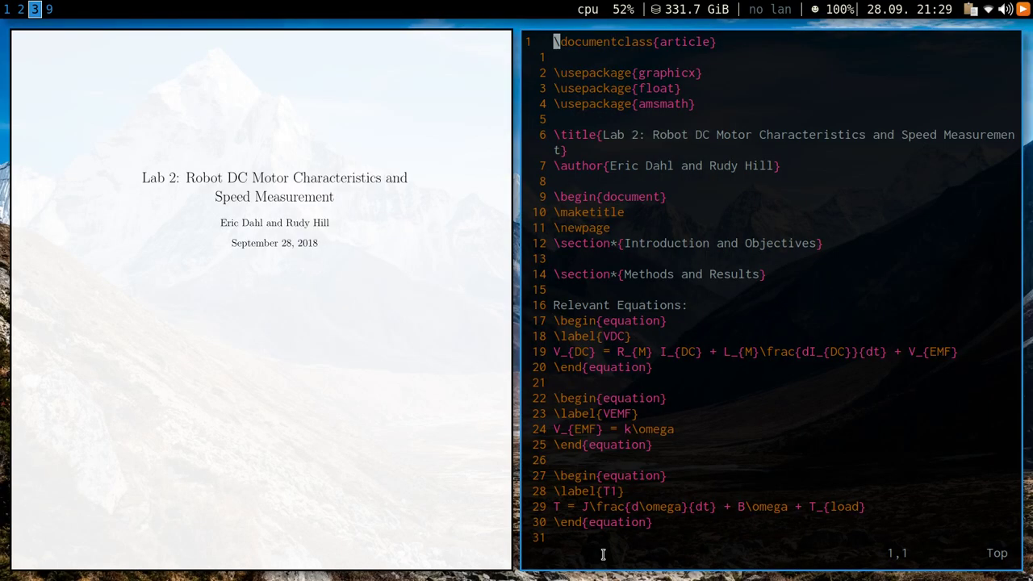
key("super+shift+Left")
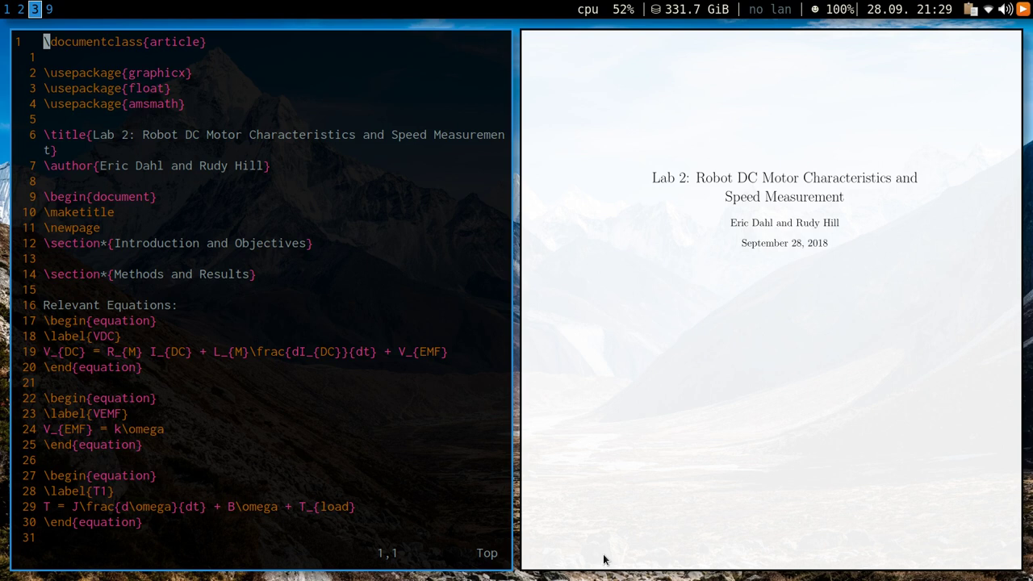
key("super+4")
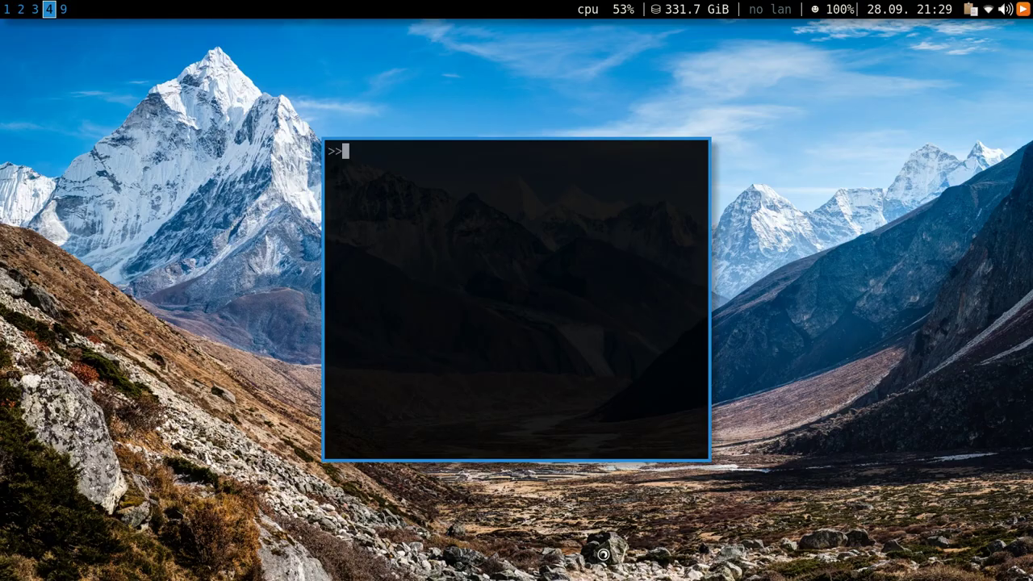
- Close the floating terminal, then show and dismiss the power options menu twice
key("Escape")
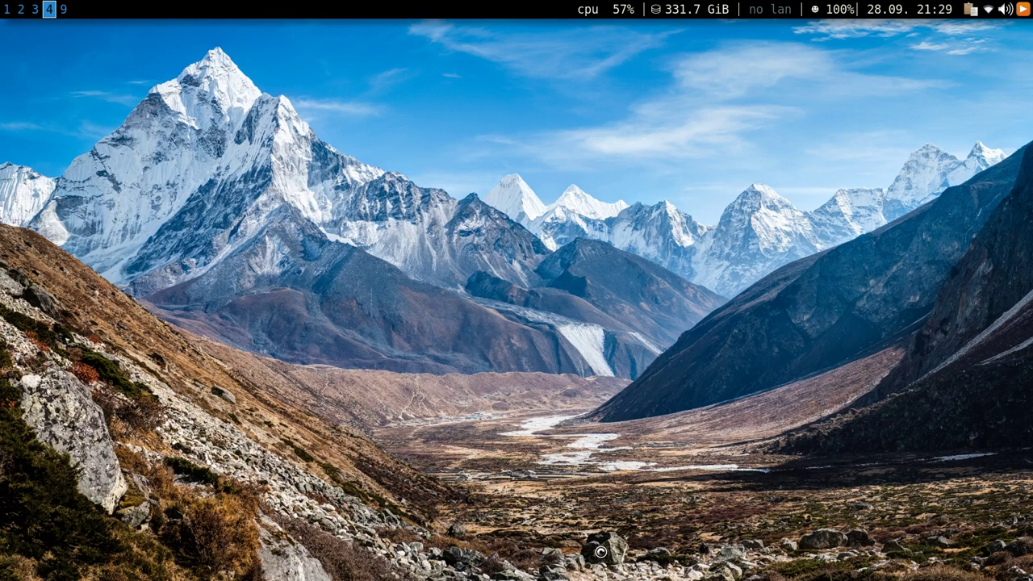
key("super+shift+e")
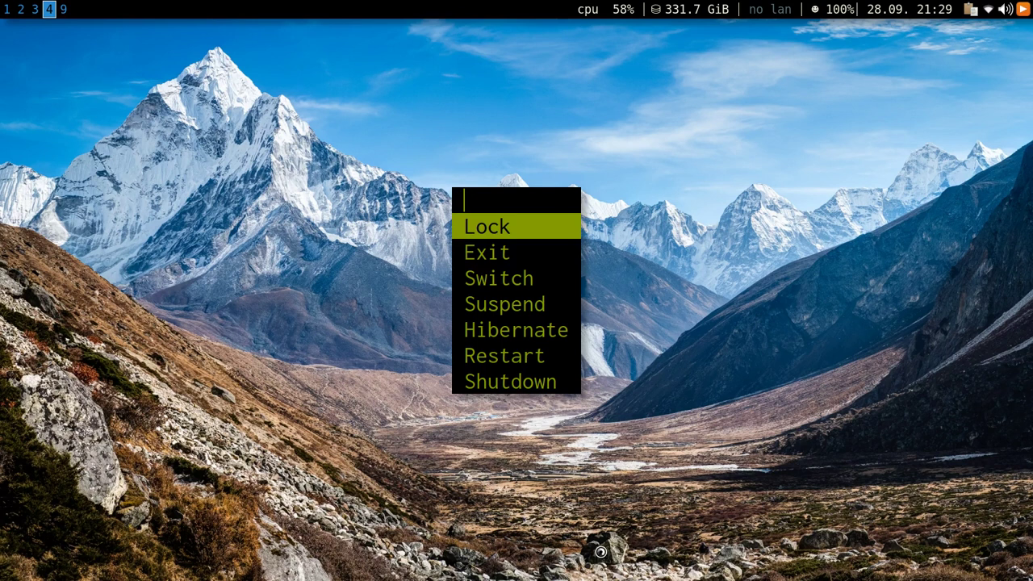
key("Escape")
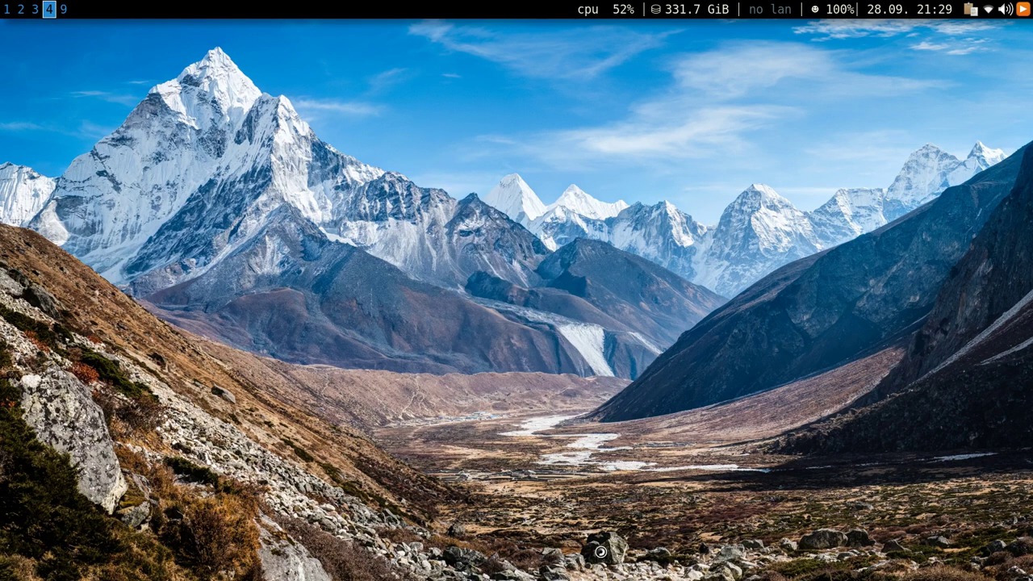
key("super+shift+e")
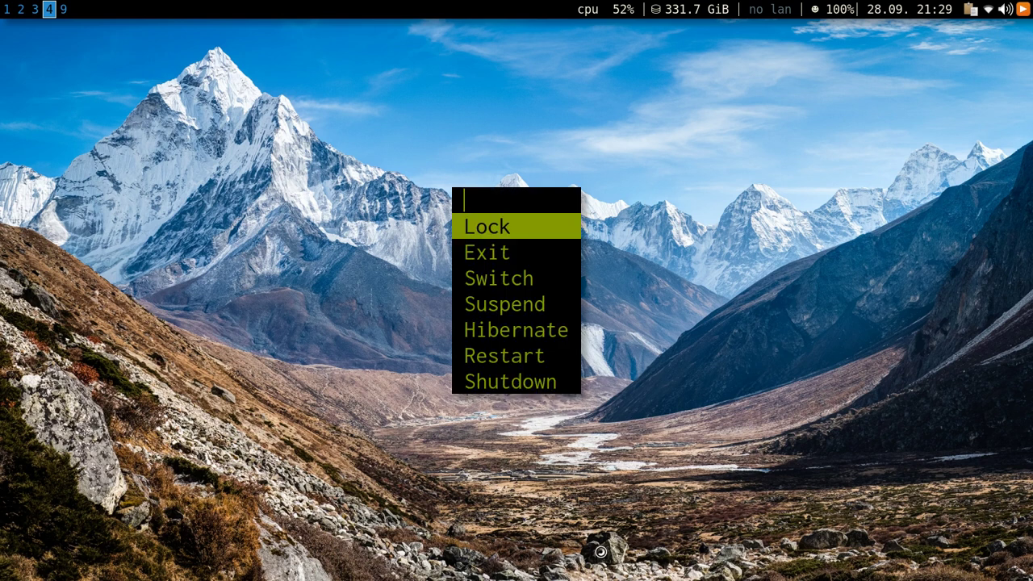
key("Escape")
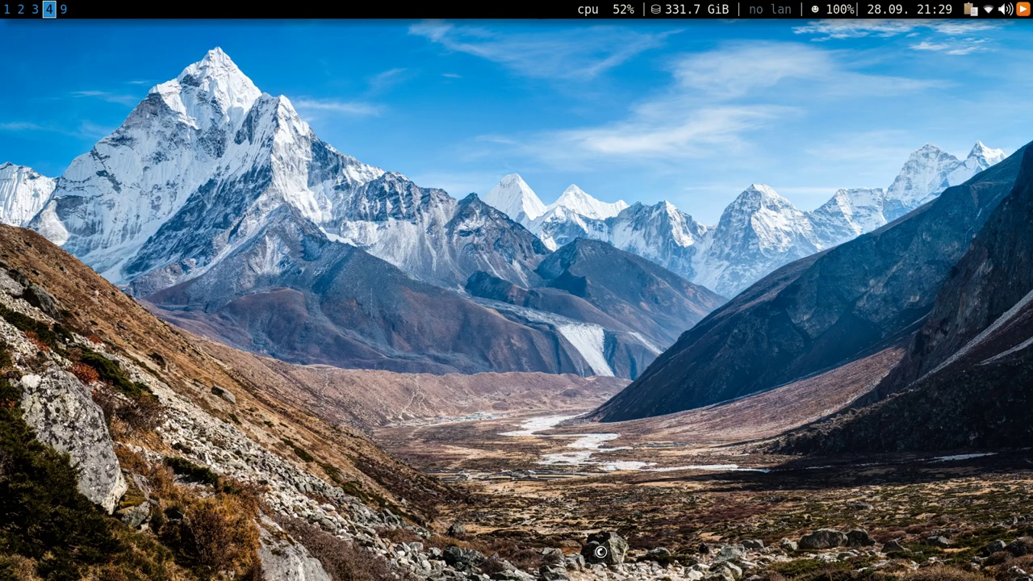
- Start ranger in a new terminal, then bring up the application launcher on workspace 5
key("super+Return")
type("r")
key("Return")
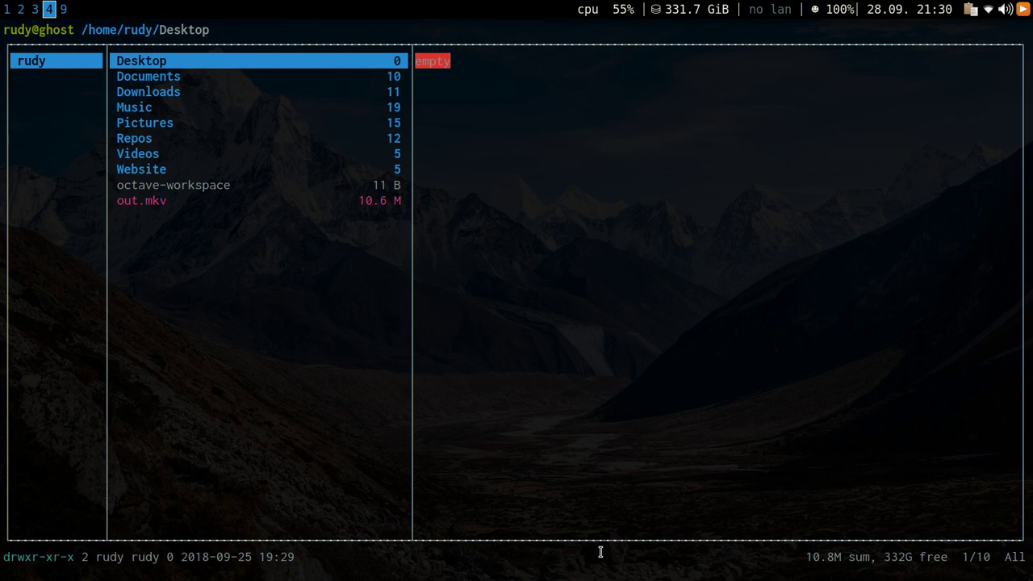
key("super+5")
key("super+d")
- Launch PCManFM via 'pcma', open Documents, close it, and return to ranger on workspace 4
type("pcma")
key("Return")
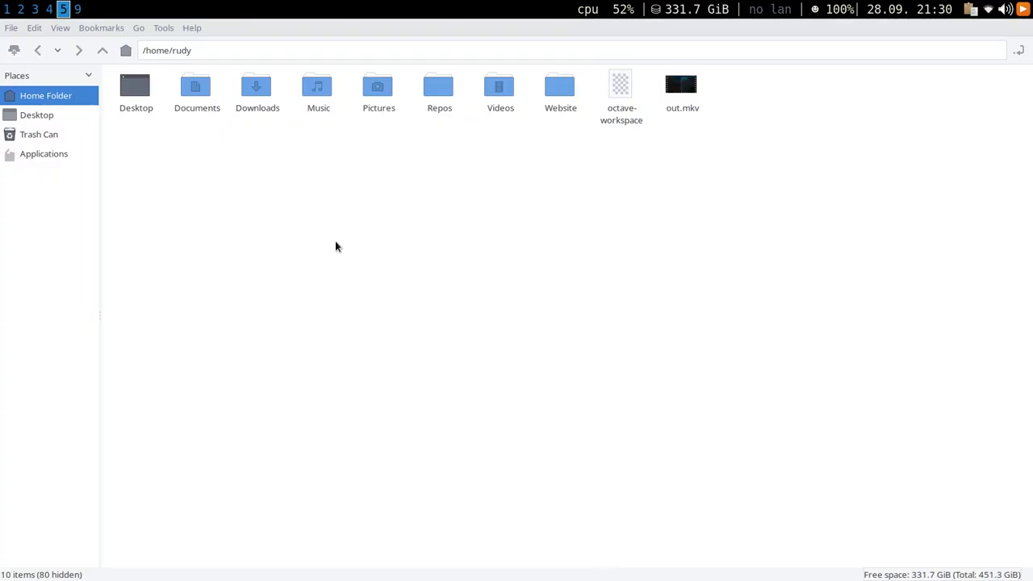
double_click(206, 92)
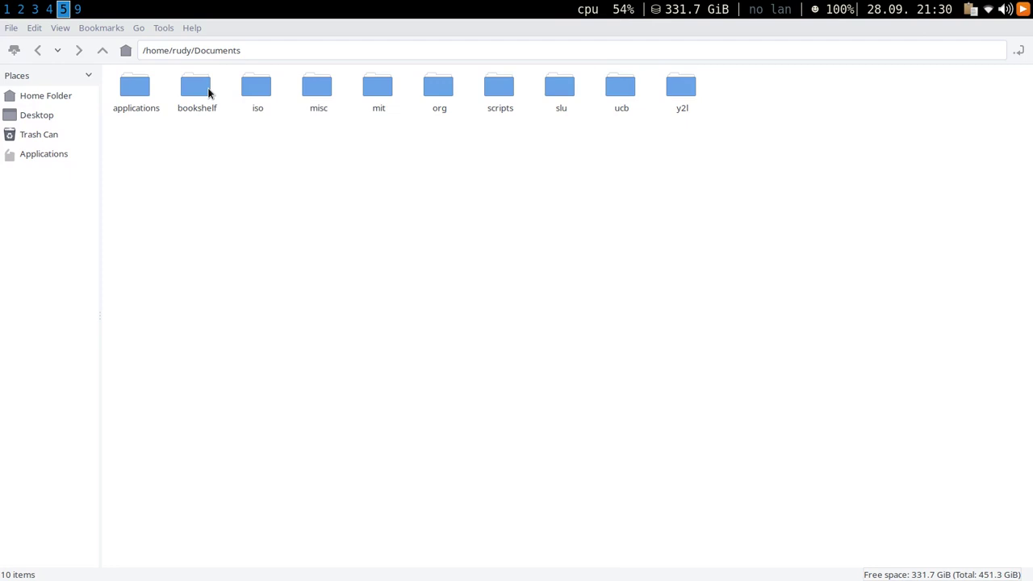
key("super+shift+q")
key("super+4")
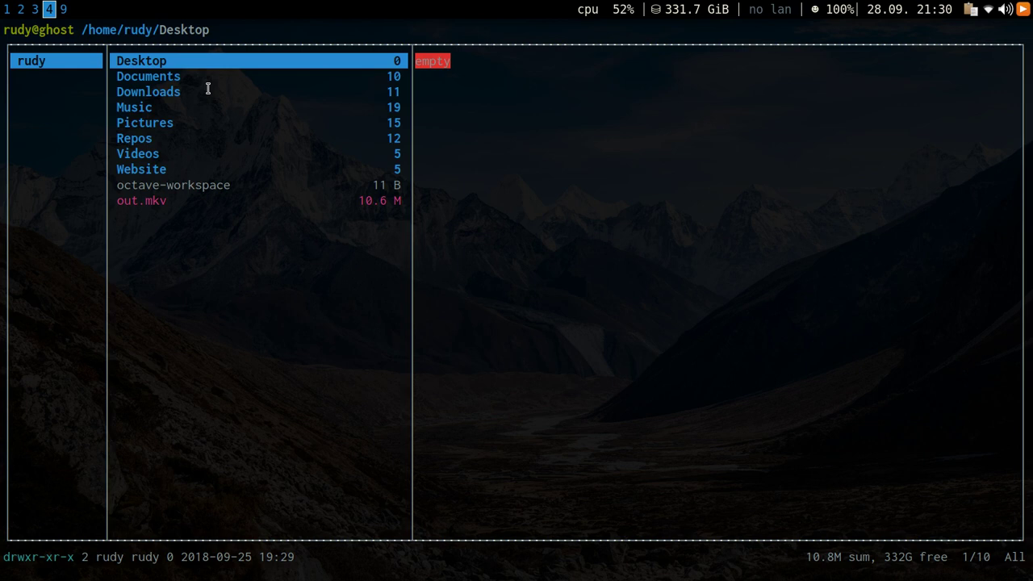
- Preview the home folders in ranger, enter Documents, and descend into the ucb course folder
key("j")
key("j")
key("j")
key("j")
key("k")
key("k")
key("k")
key("k")
key("j")
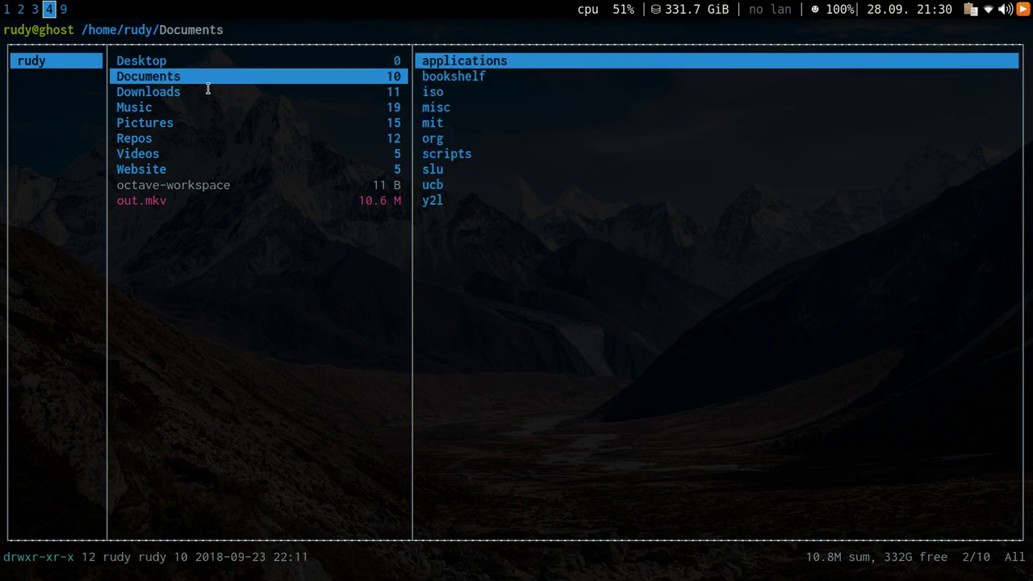
key("j")
key("j")
key("k")
key("k")
key("l")
key("j")
key("j")
key("j")
key("j")
key("j")
key("j")
key("j")
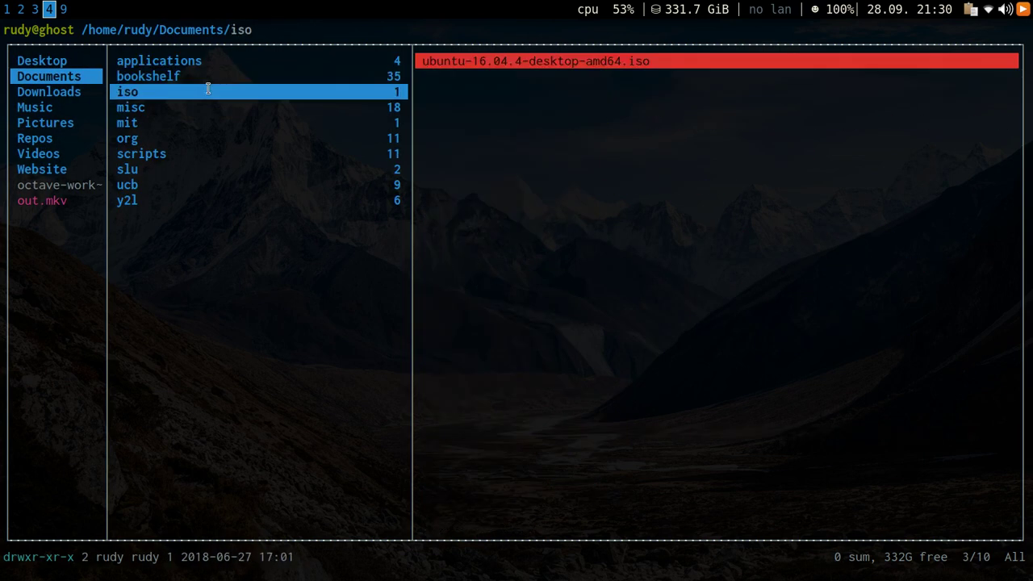
key("j")
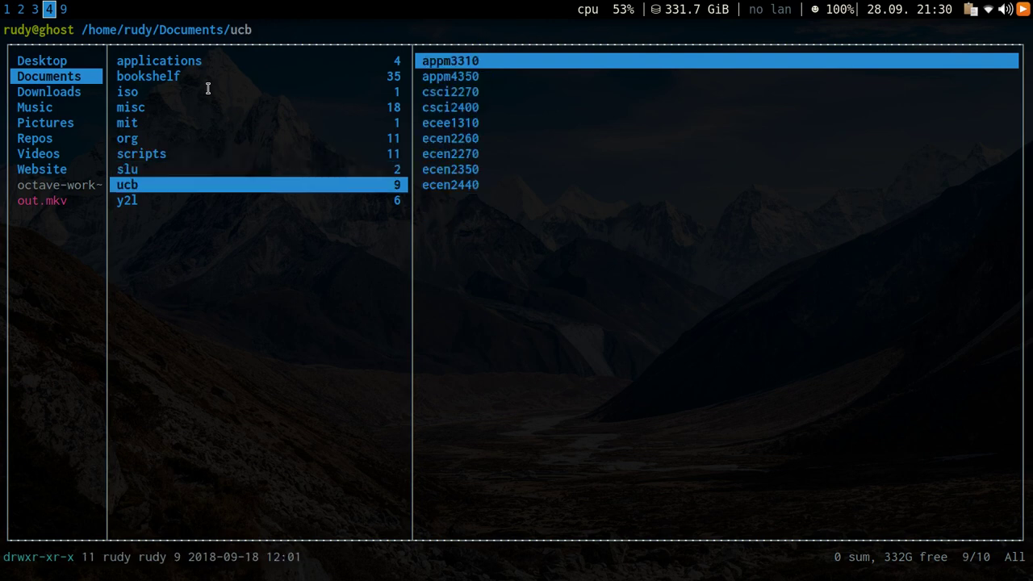
key("l")
key("j")
key("j")
key("j")
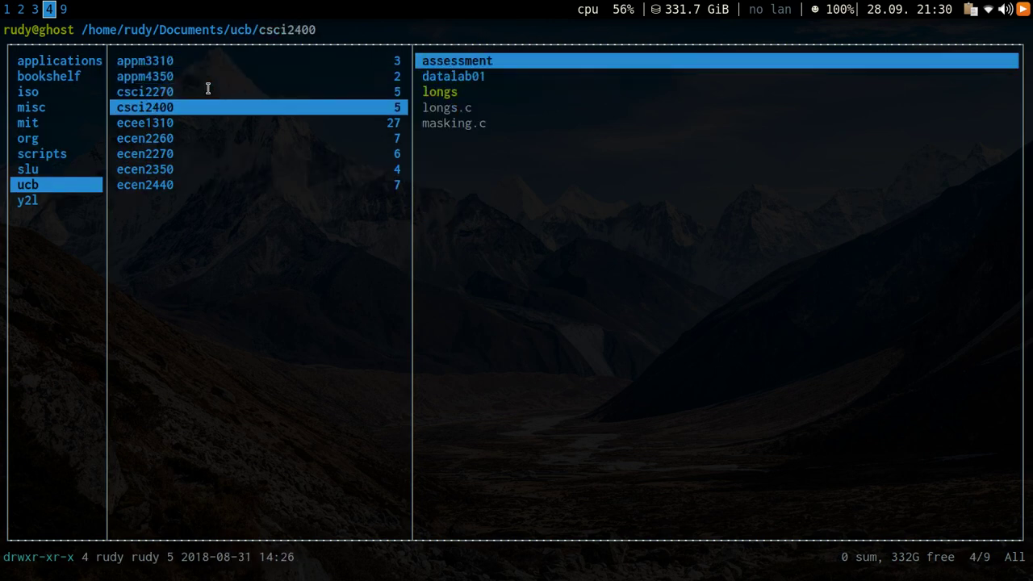
- Go back up to ucb, quit ranger, and close the terminal with Ctrl+D
key("h")
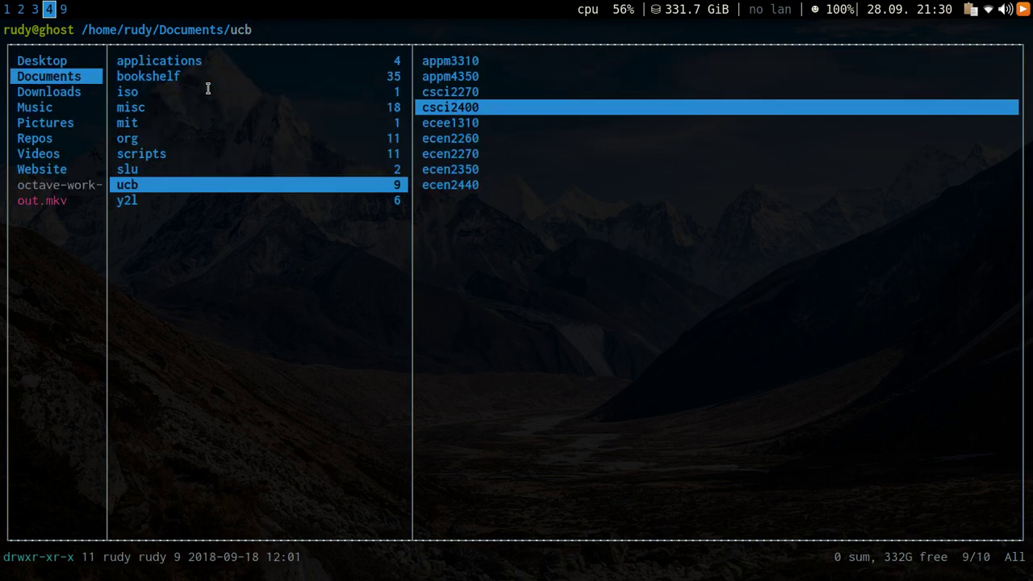
key("q")
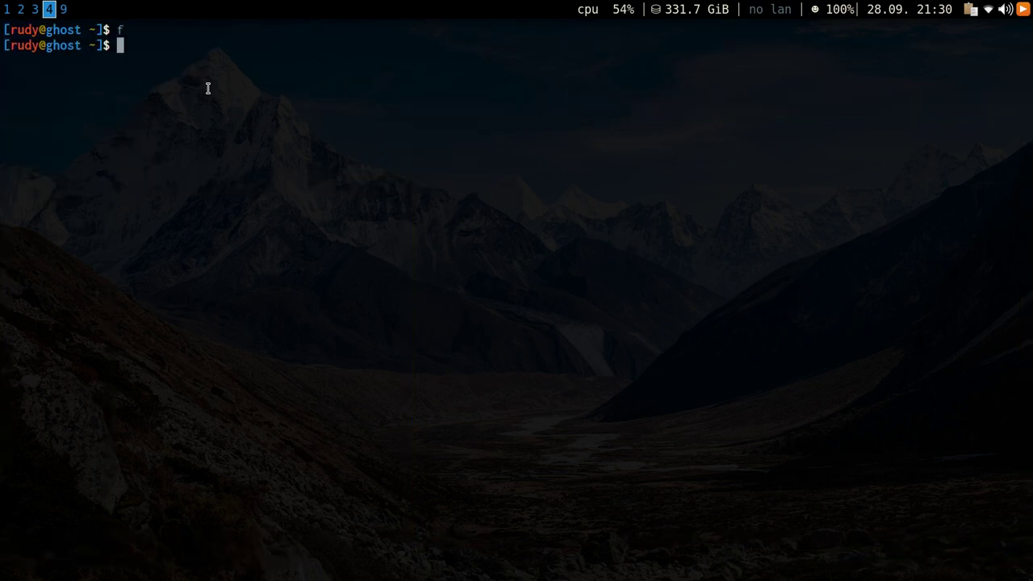
key("ctrl+d")
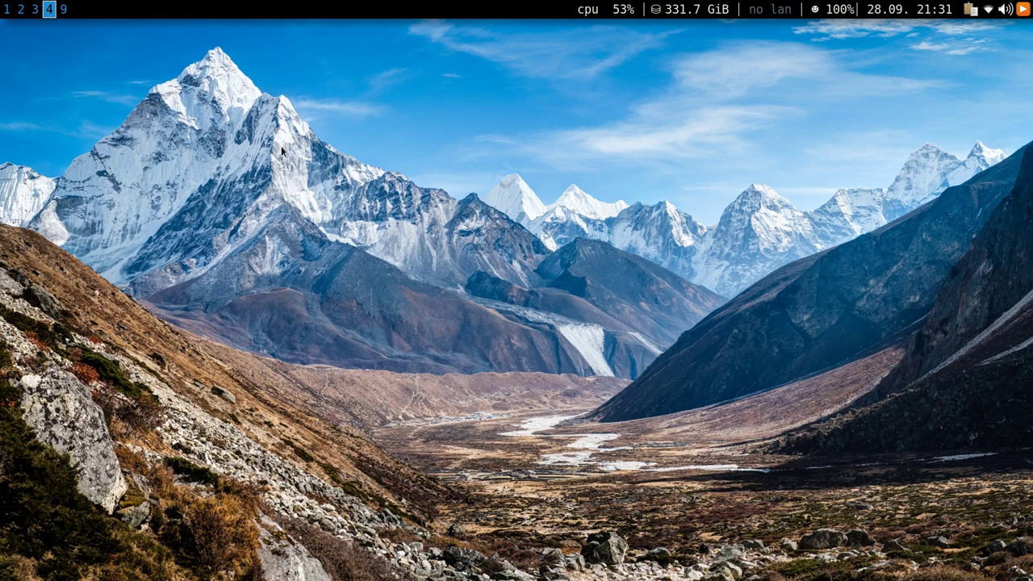
- On workspace 2, select and deselect the header's declarations, then focus the coord.c editor
left_click(21, 9)
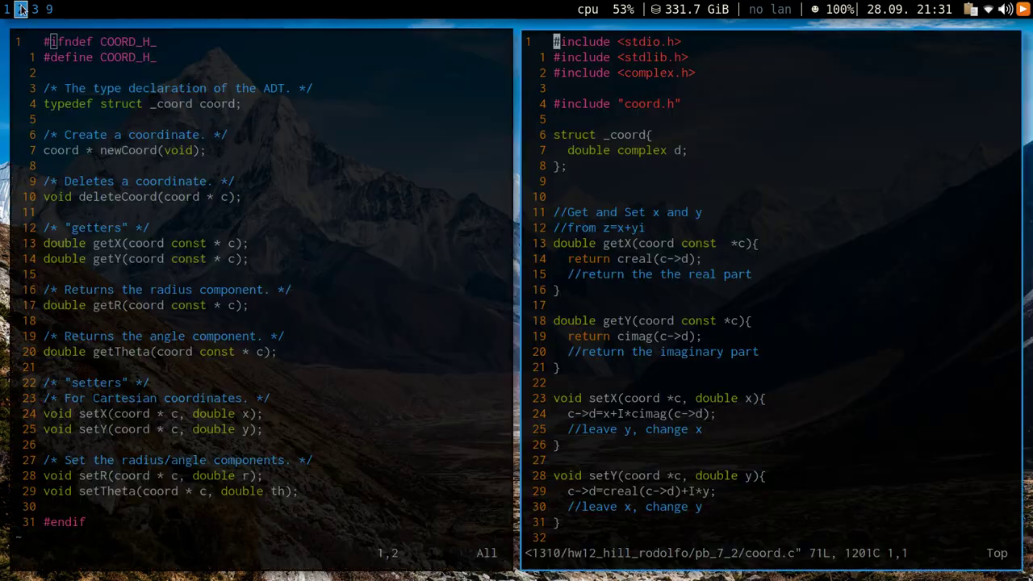
left_click_drag(127, 135, 310, 353)
left_click(310, 353)
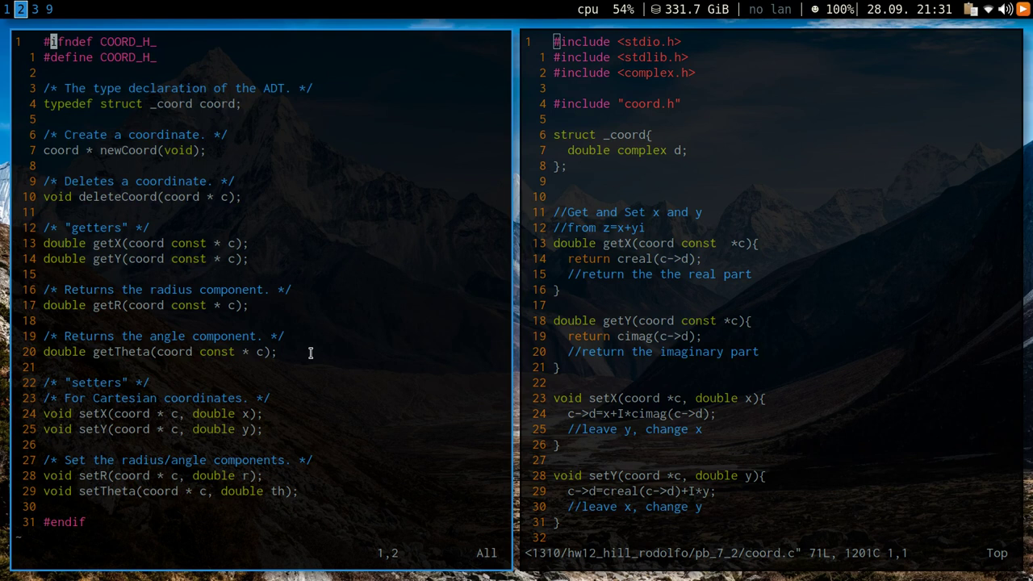
key("super+Right")
- Cut the getX block, paste it after setX, then undo both changes
key("j")
key("j")
key("j")
key("j")
key("j")
key("j")
key("j")
key("j")
key("j")
key("j")
key("j")
key("j")
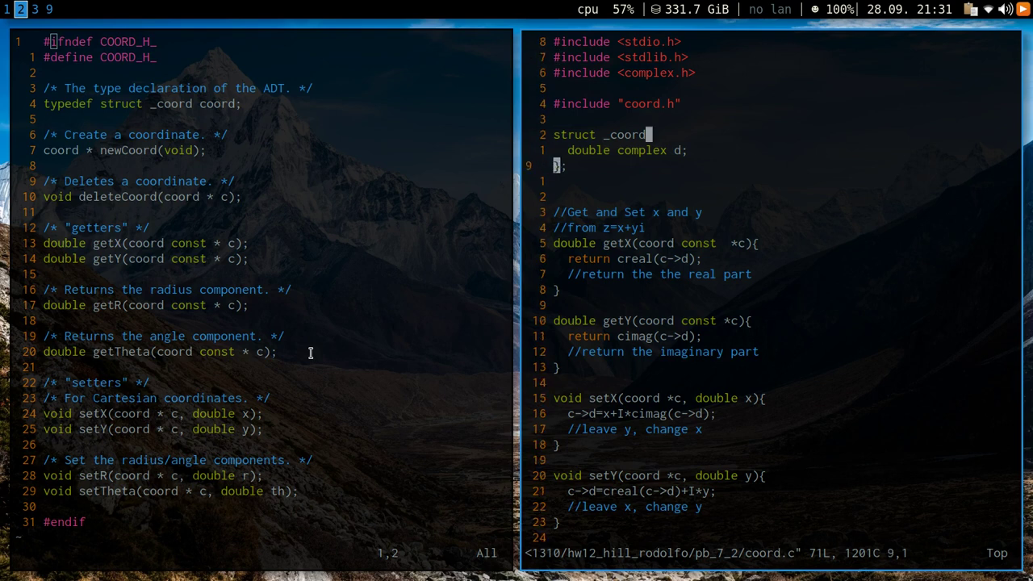
key("k")
key("shift+v")
key("j")
key("j")
key("j")
key("j")
key("j")
key("d")
key("j")
key("j")
key("j")
key("j")
key("j")
key("j")
key("j")
key("j")
key("j")
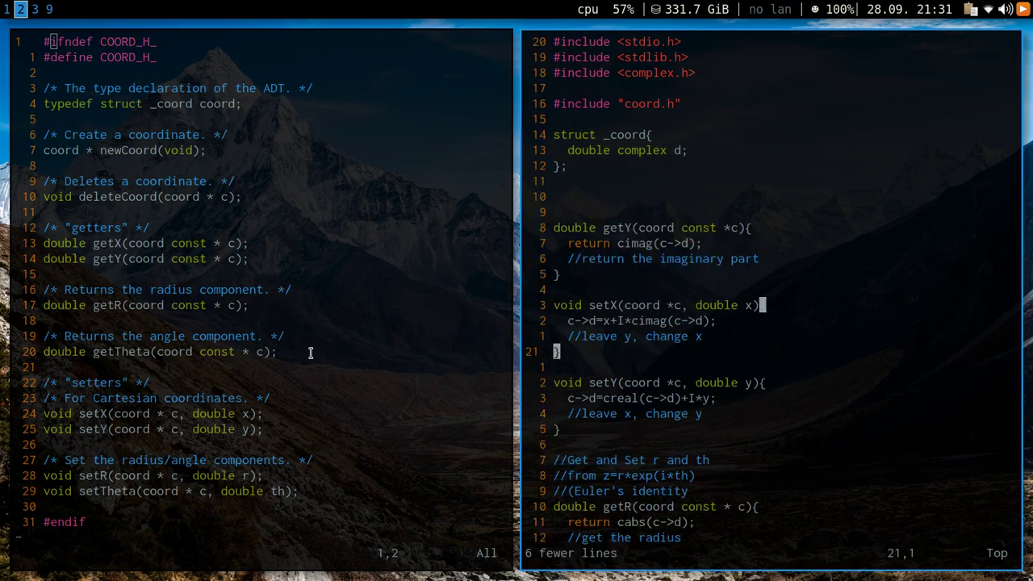
key("p")
key("u")
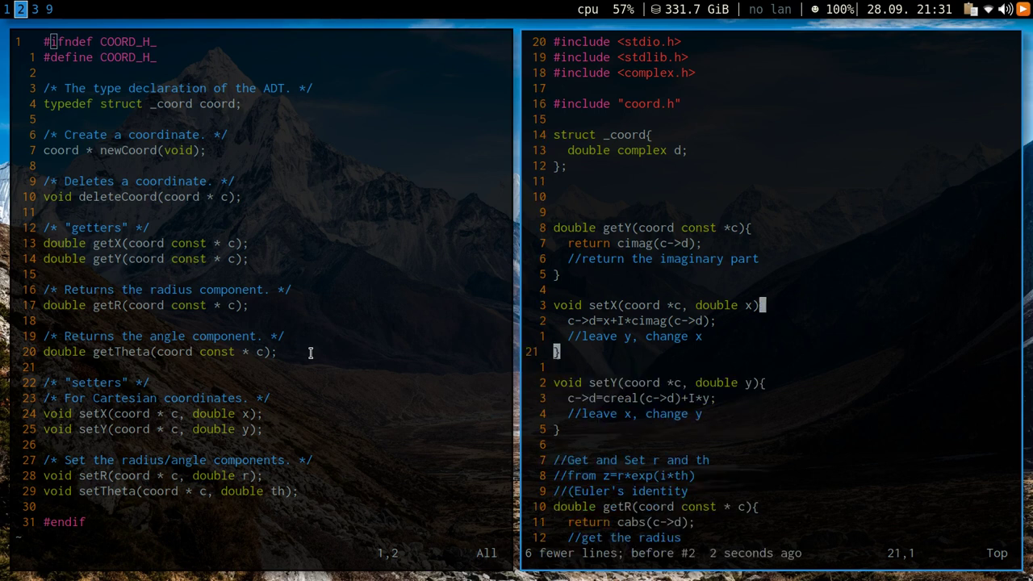
key("u")
key("u")
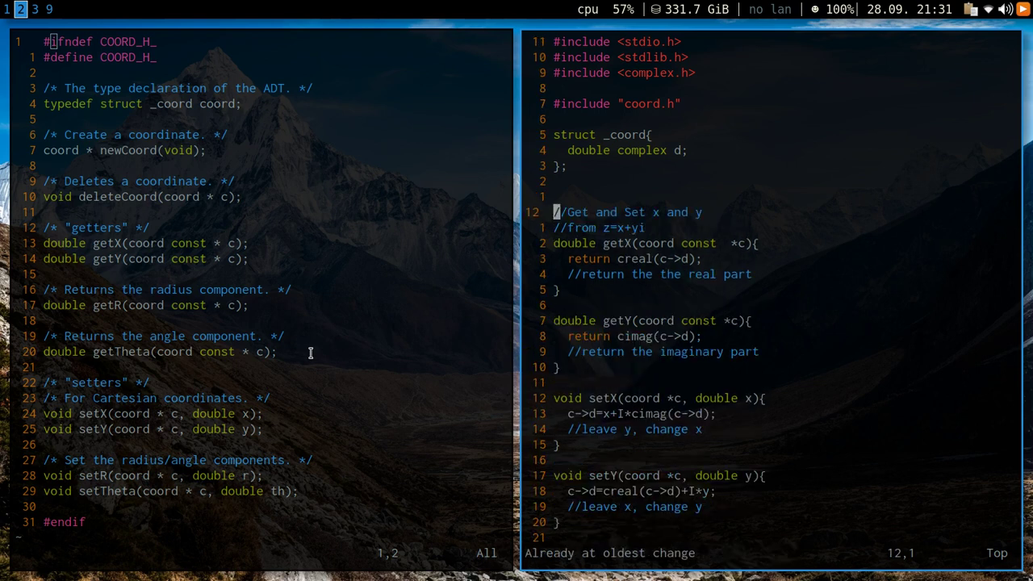
- Jump to the end of coord.c and move up 12 lines to setTheta
key("ctrl+o")
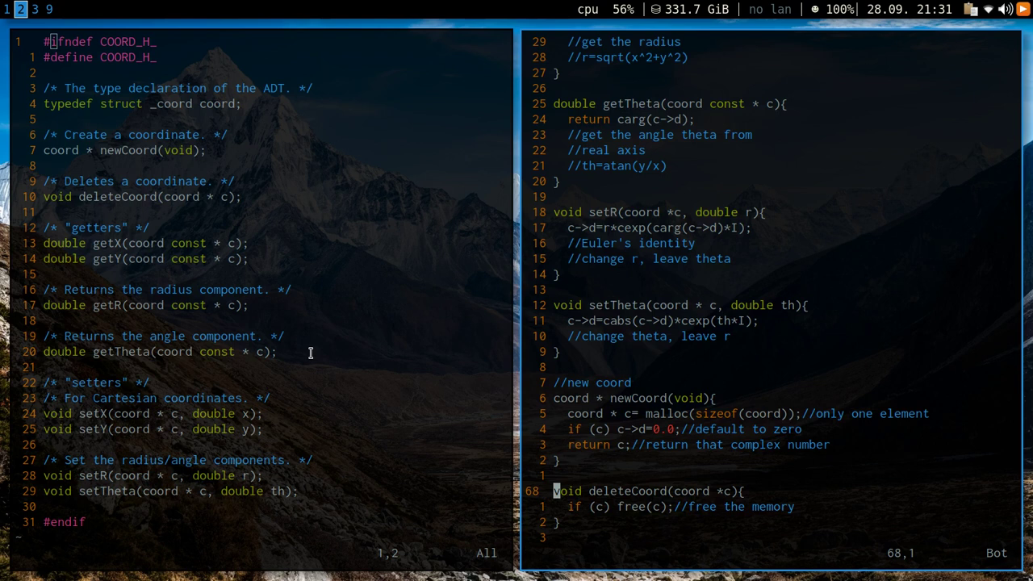
key("1")
key("2")
key("k")
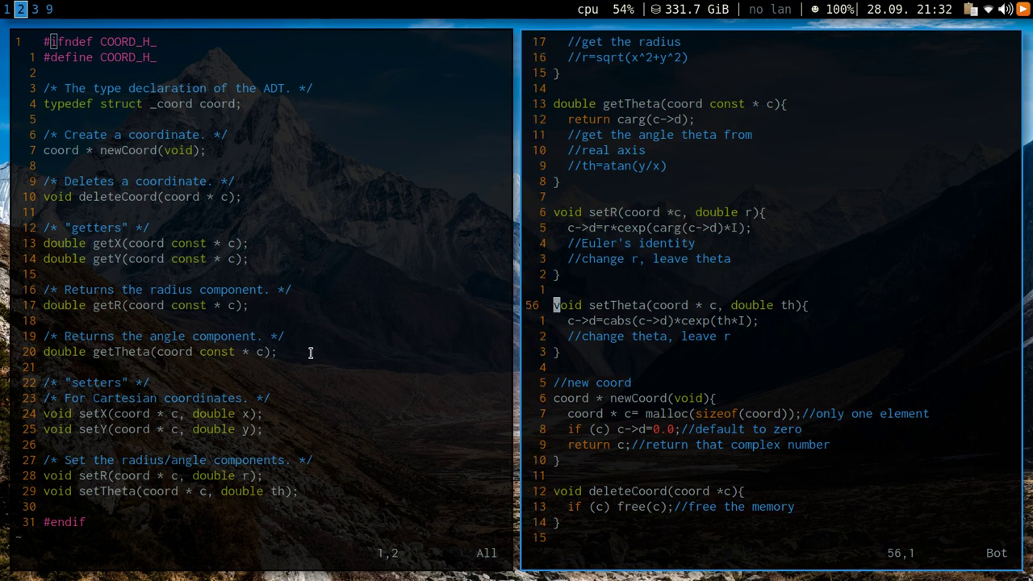
key("k")
key("k")
key("k")
key("k")
key("k")
key("k")
key("l")
key("l")
key("l")
key("l")
key("l")
key("l")
key("l")
key("l")
key("l")
key("l")
key("l")
key("l")
key("l")
key("c")
key("i")
key("parenleft")
type("ldsfjlkdsf")
key("Escape")
key("j")
key("j")
key("j")
key("j")
key("j")
key("j")
key("j")
key("j")
key("j")
key("j")
key("j")
key("j")
key("h")
key("j")
key("j")
key("h")
key("h")
key("h")
key("h")
key("h")
key("h")
key("h")
key("u")
type("u:q")
- Quit Vim back to ranger and reselect coord.c inside pb_7_2
key("Return")
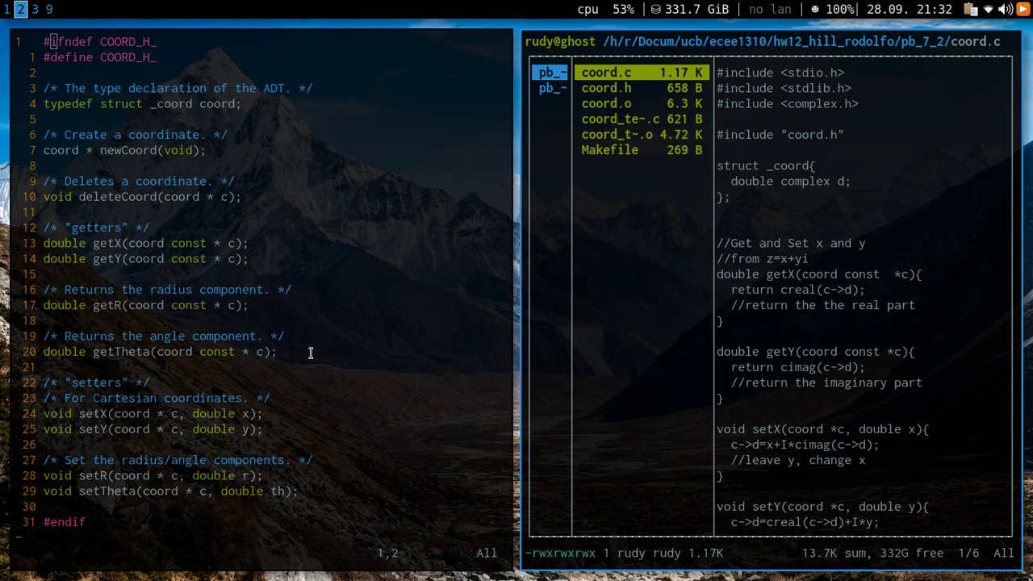
key("h")
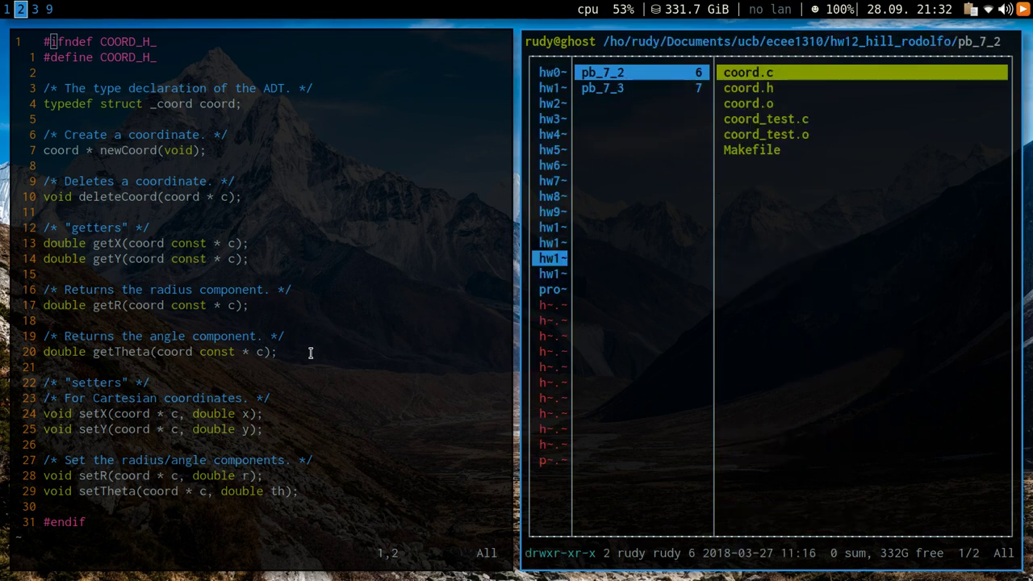
key("l")
key("j")
key("k")
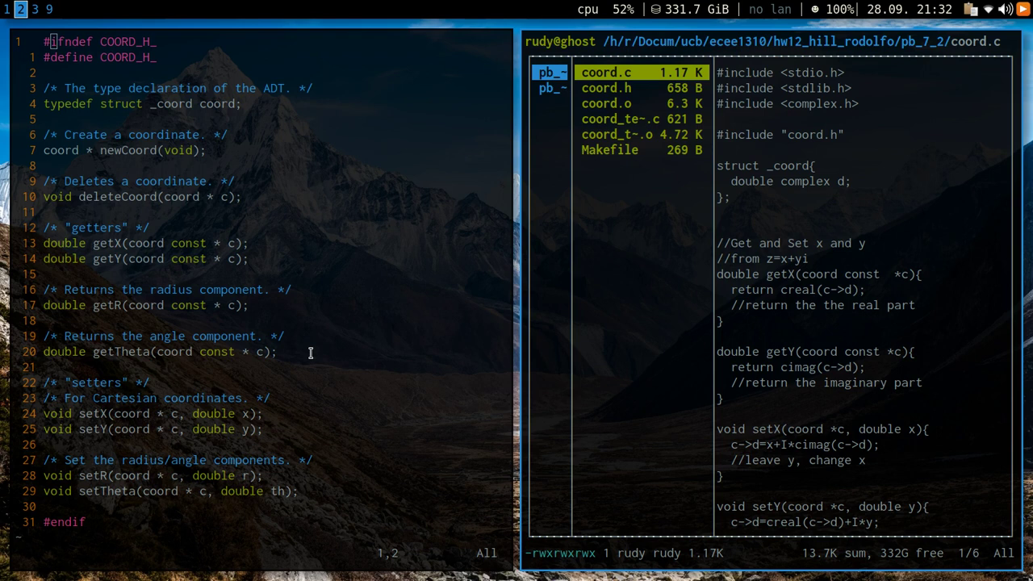
- Paste coord.c into the parent folder, then cut it and paste it back into pb_7_2
key("h")
key("p")
key("p")
key("j")
key("j")
key("d")
key("d")
key("k")
key("k")
key("l")
key("p")
key("p")
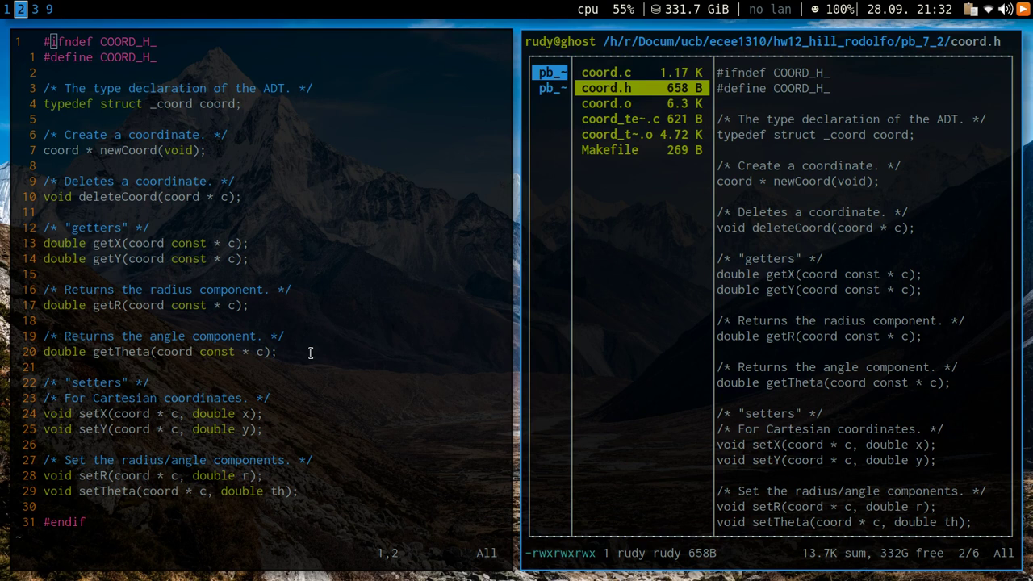
- Quit ranger and close the right-hand terminal with Ctrl+D
key("h")
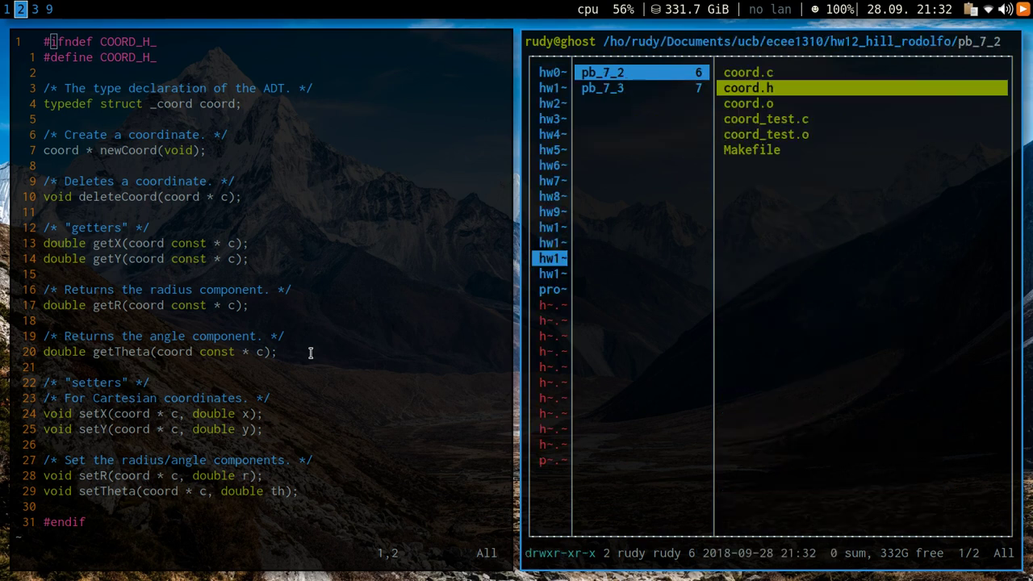
key("q")
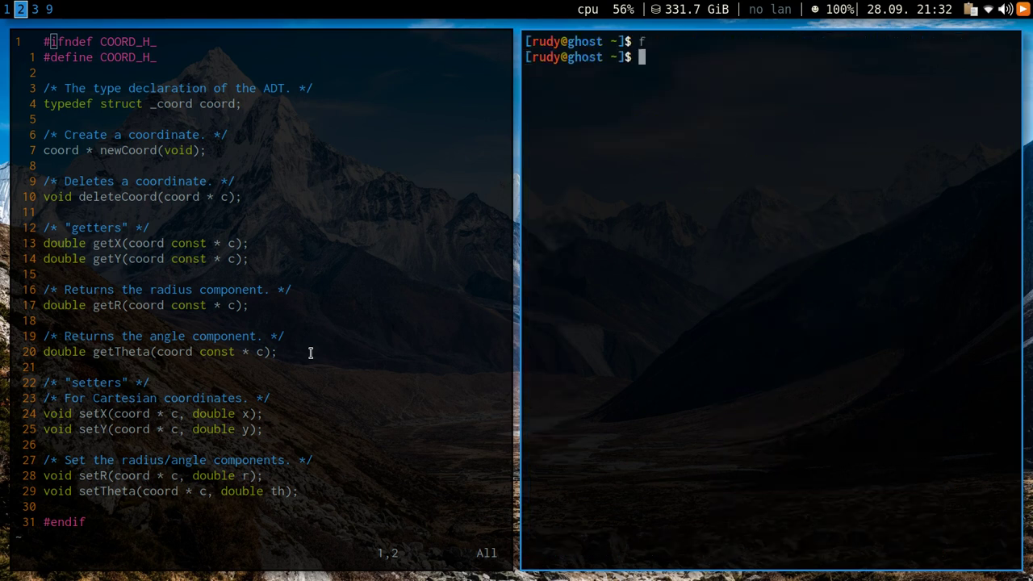
key("ctrl+d")
- Quit Vim with :q, exit ranger, and close the last terminal
type(":q")
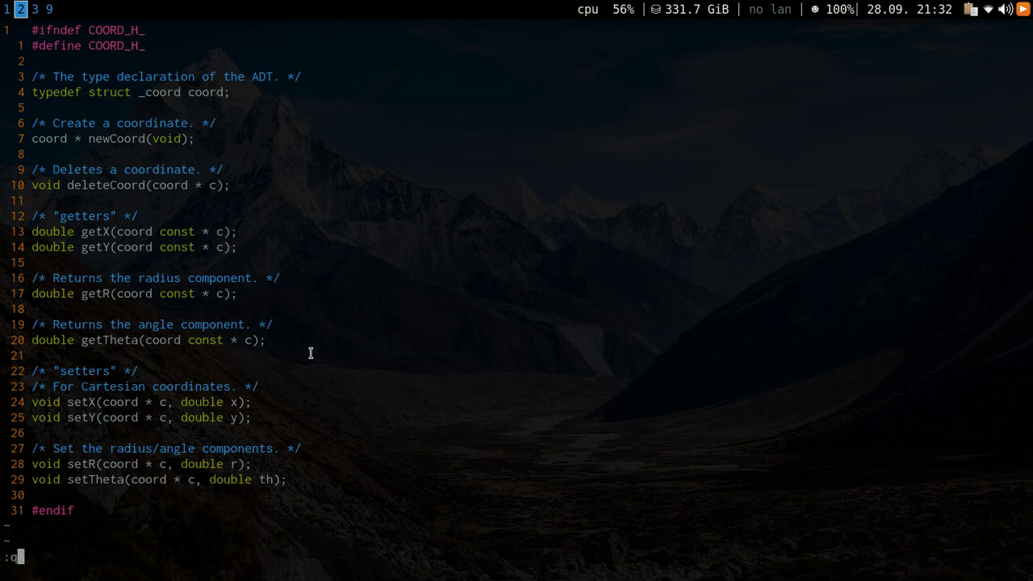
key("Return")
key("q")
key("ctrl+d")
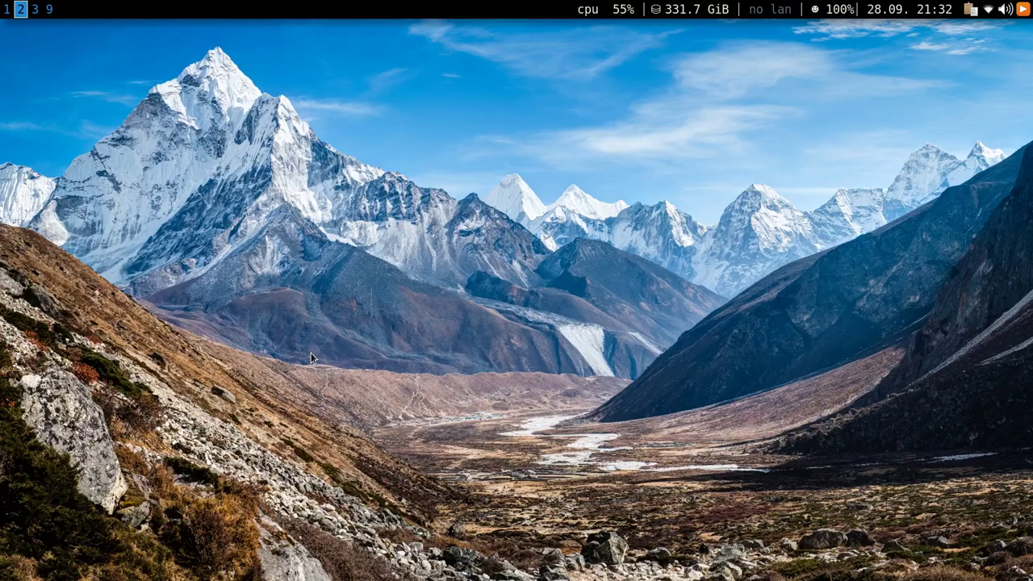